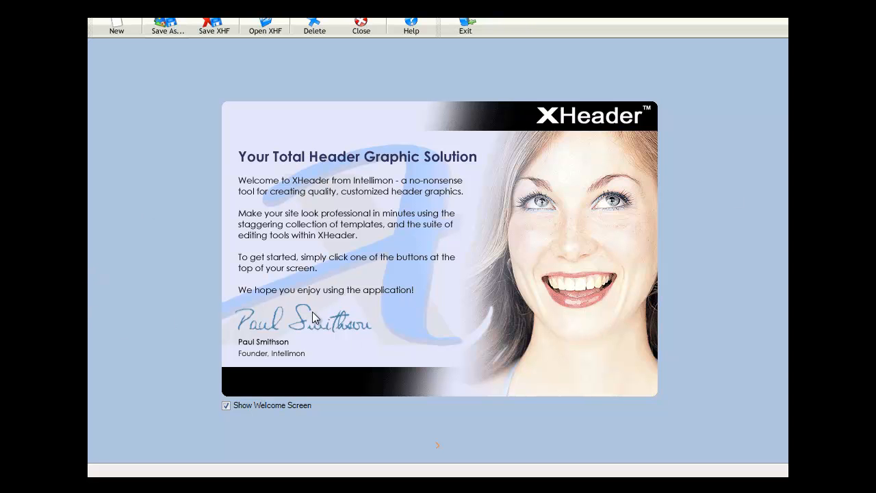
# - Create a blank header graphic sized 336 x 280
pyautogui.click(116, 34)
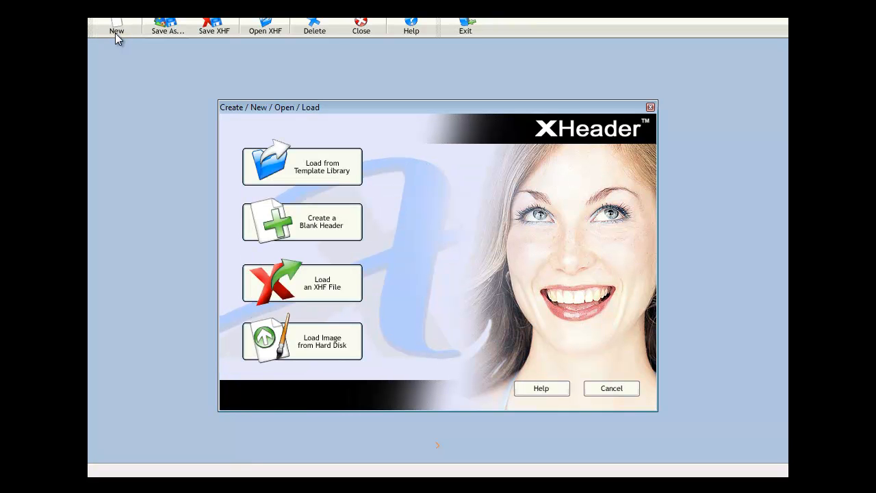
pyautogui.click(317, 227)
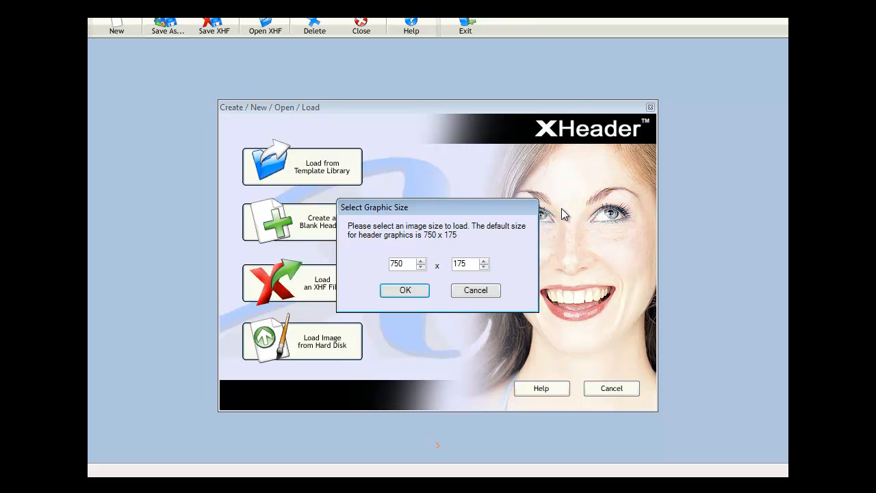
pyautogui.doubleClick(405, 264)
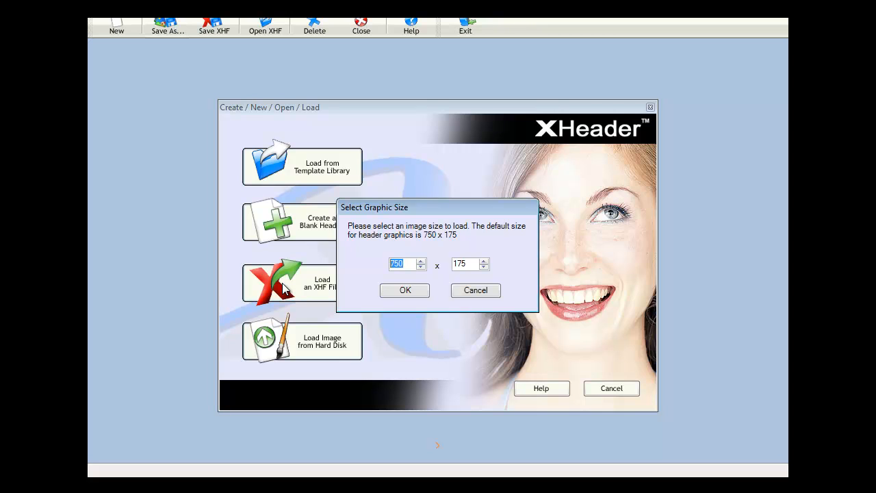
pyautogui.write('280')
pyautogui.click(403, 262)
pyautogui.click(397, 296)
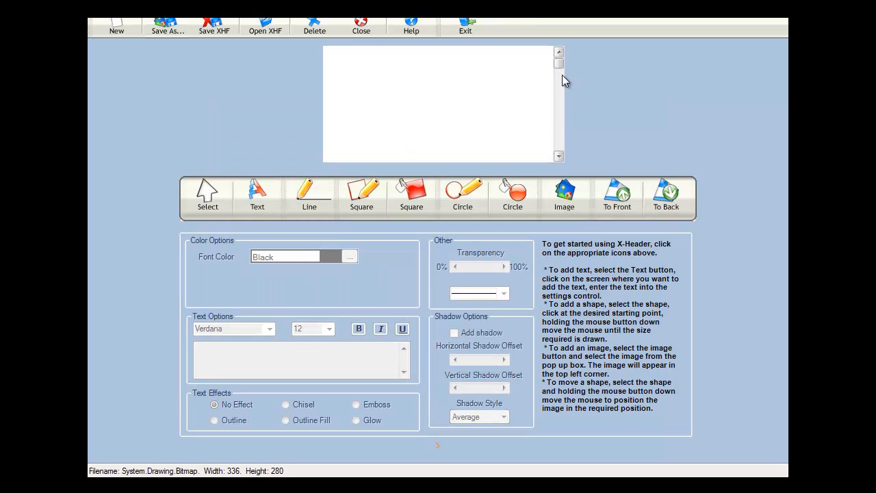
# - Add the headline "Learn How to Build Solar Panels" near the top of the canvas, split before "Build" with the first line centred
pyautogui.moveTo(558, 62)
pyautogui.mouseDown()
pyautogui.moveTo(550, 138)
pyautogui.moveTo(559, 65)
pyautogui.mouseUp()
pyautogui.click(261, 205)
pyautogui.click(377, 77)
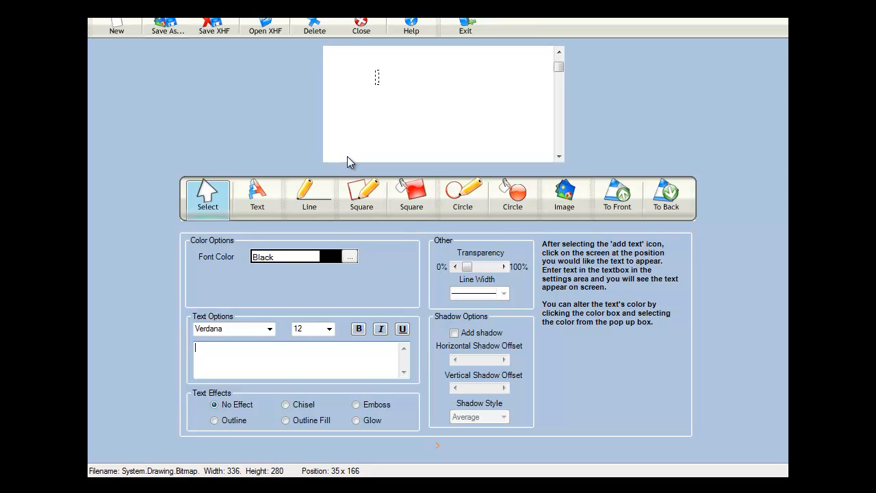
pyautogui.write('Learn How to Build ')
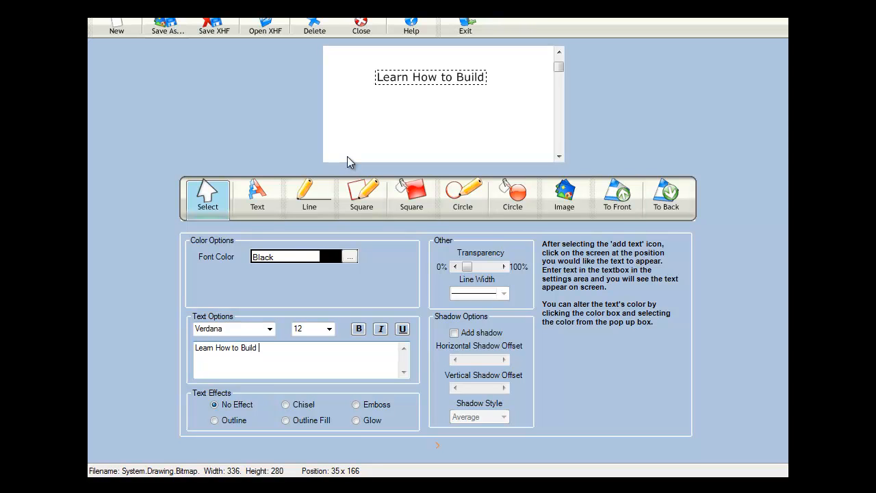
pyautogui.write('Solar Panels')
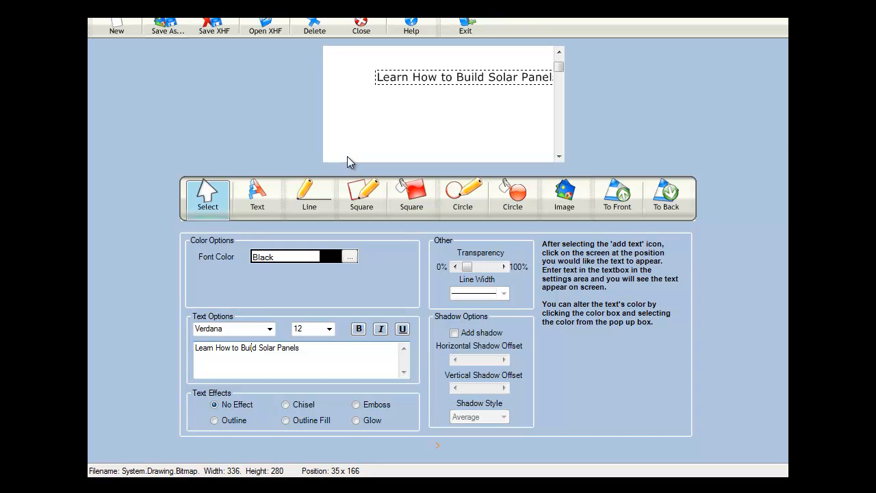
pyautogui.press('Return')
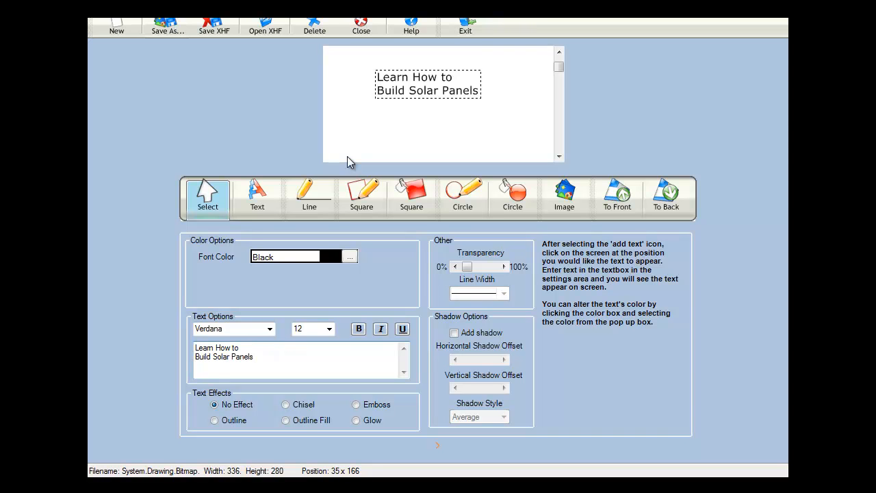
pyautogui.click(195, 349)
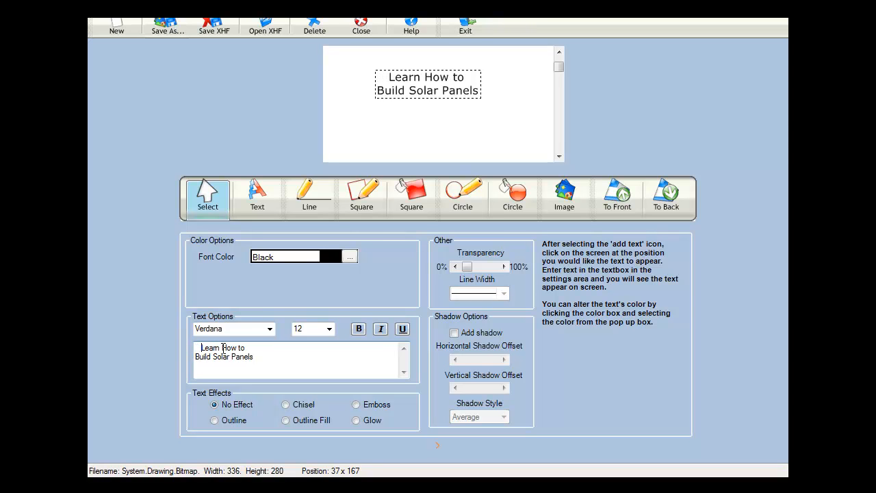
# - Make the headline bold at size 20 and move it so both lines fit within the canvas width
pyautogui.click(359, 328)
pyautogui.click(329, 329)
pyautogui.click(322, 413)
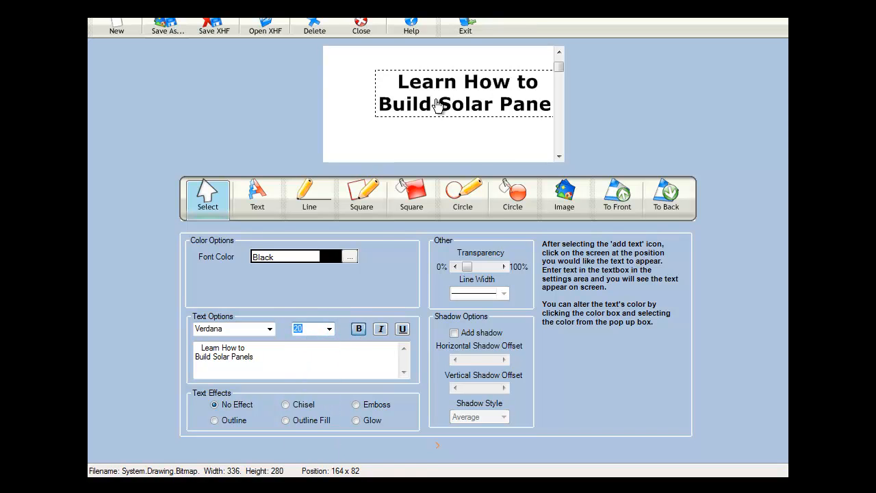
pyautogui.moveTo(394, 91); pyautogui.dragTo(398, 89)
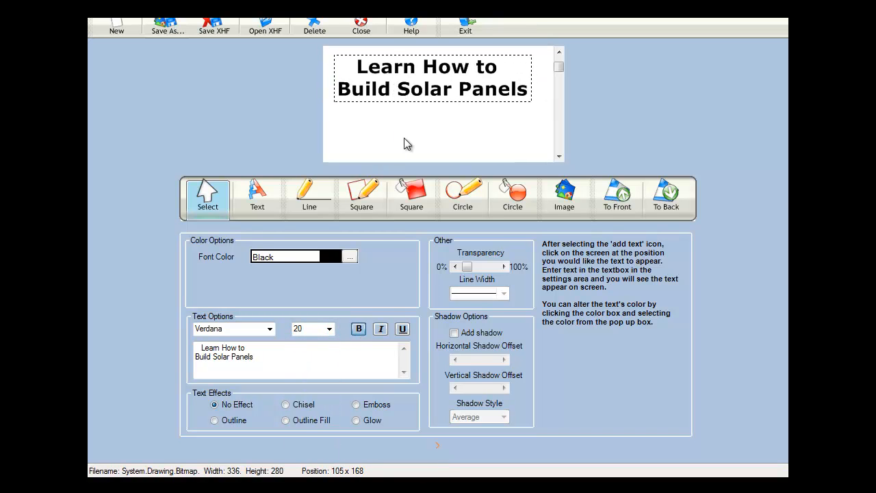
# - Insert the flowplayer image from the Pictures library and place it directly beneath the headline
pyautogui.click(544, 204)
pyautogui.click(411, 232)
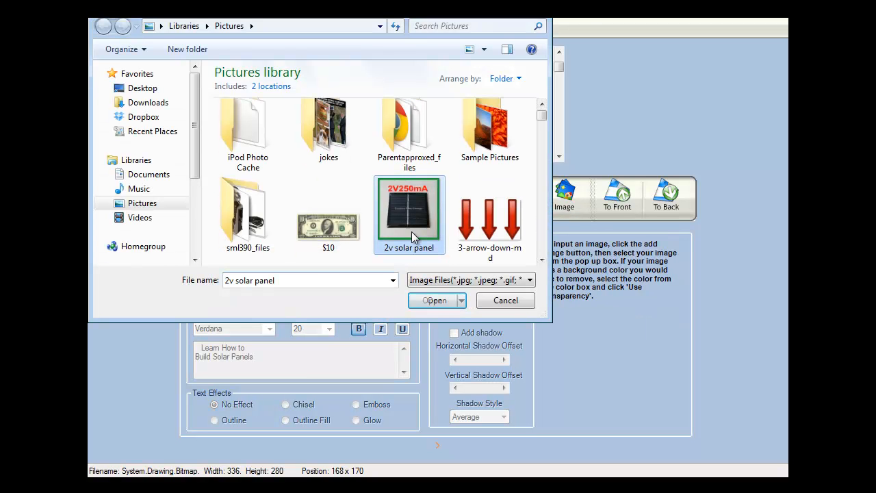
pyautogui.press('f')
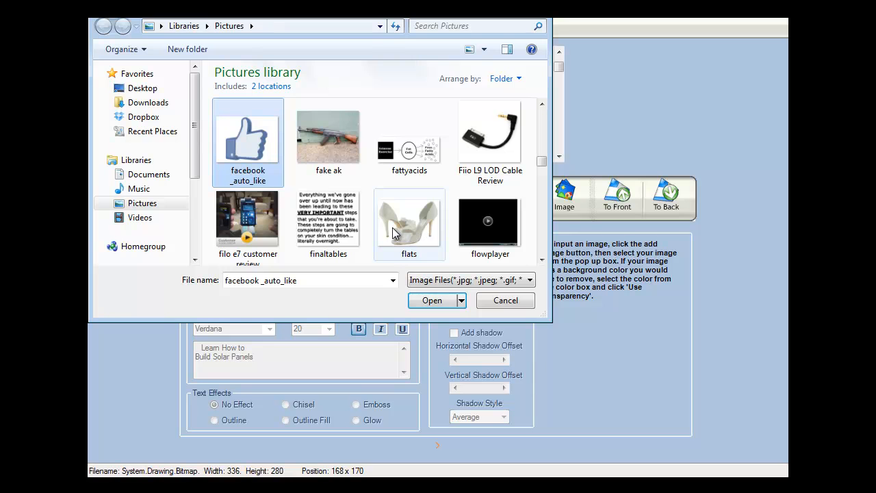
pyautogui.doubleClick(489, 220)
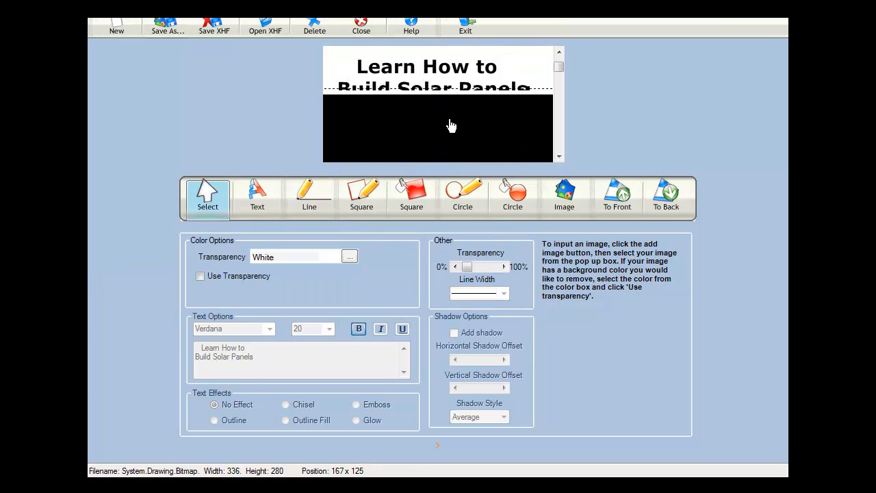
pyautogui.moveTo(529, 86); pyautogui.dragTo(449, 155)
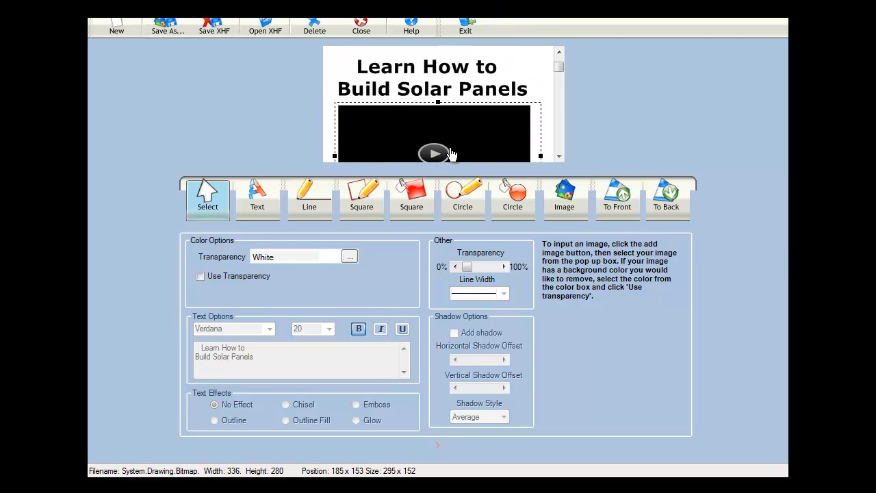
# - Shift the headline and the video player image slightly upward, keeping the image just below the headline
pyautogui.moveTo(559, 66)
pyautogui.mouseDown()
pyautogui.moveTo(560, 143)
pyautogui.moveTo(554, 72)
pyautogui.mouseUp()
pyautogui.click(433, 152)
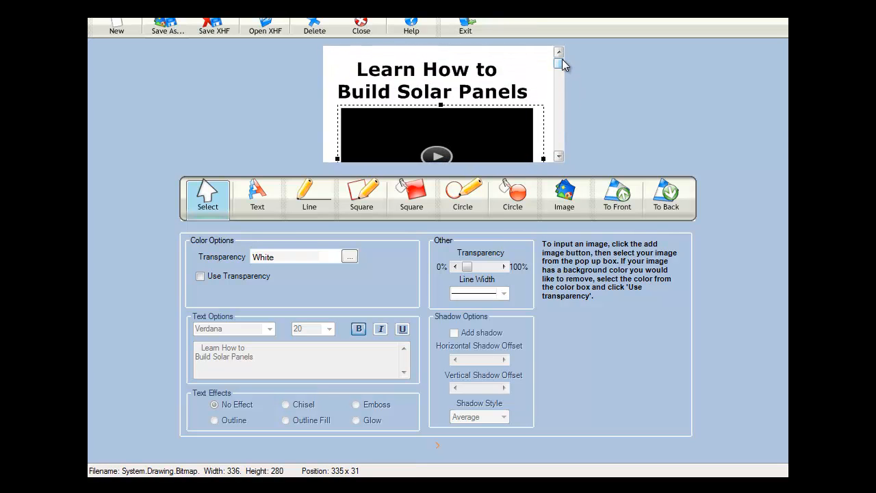
pyautogui.click(558, 156)
pyautogui.scroll(3, 553, 160)
pyautogui.moveTo(416, 79); pyautogui.dragTo(416, 73)
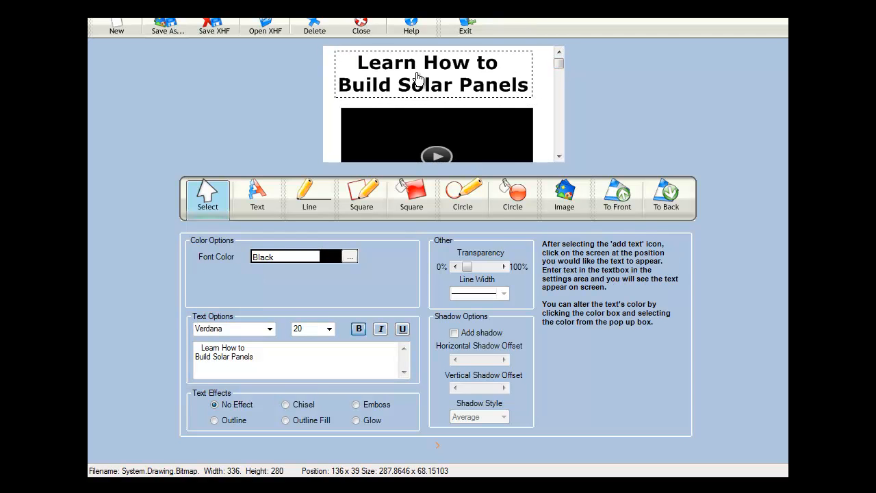
pyautogui.moveTo(416, 131); pyautogui.dragTo(417, 123)
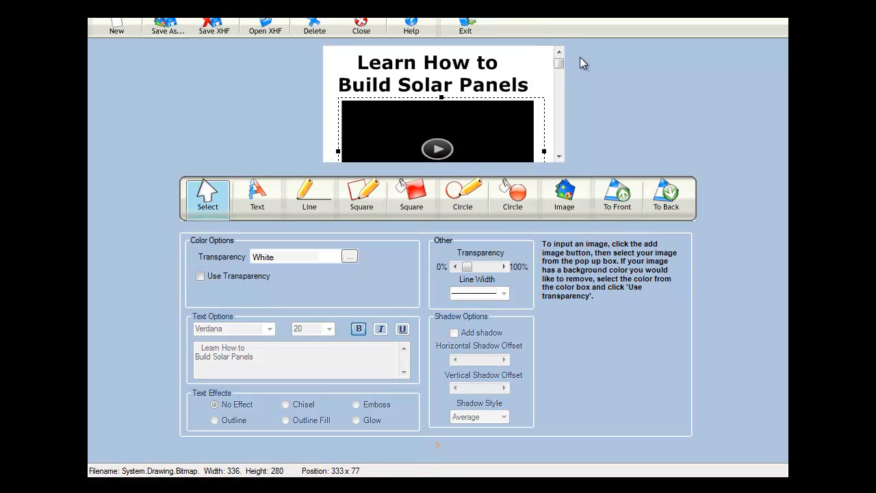
# - Add the text "Click here" below the video player image
pyautogui.moveTo(561, 61); pyautogui.dragTo(562, 152)
pyautogui.click(382, 160)
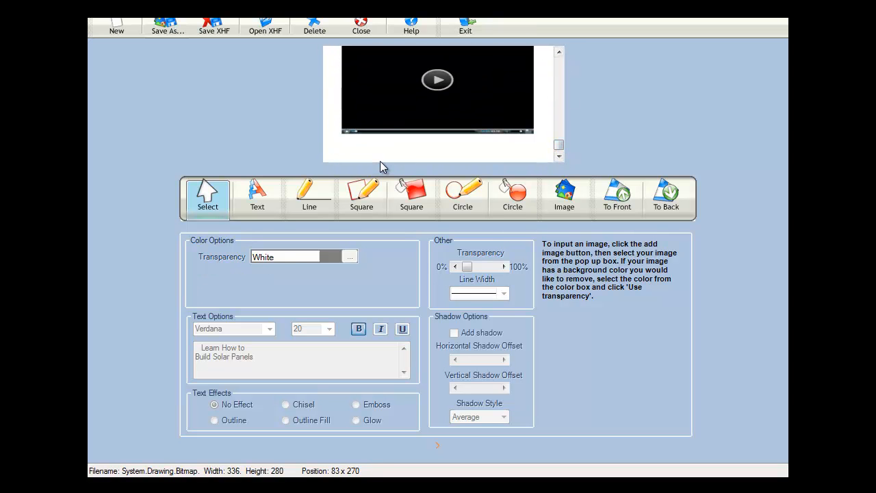
pyautogui.click(256, 198)
pyautogui.click(343, 152)
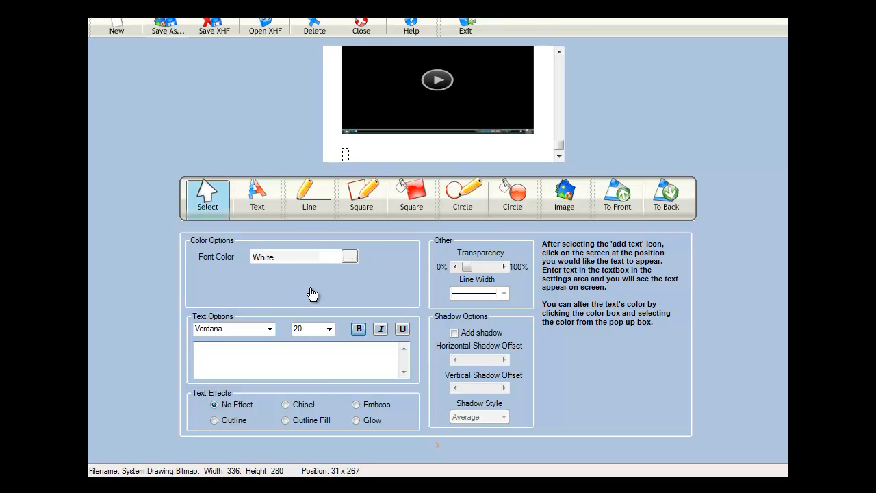
pyautogui.write('C;o')
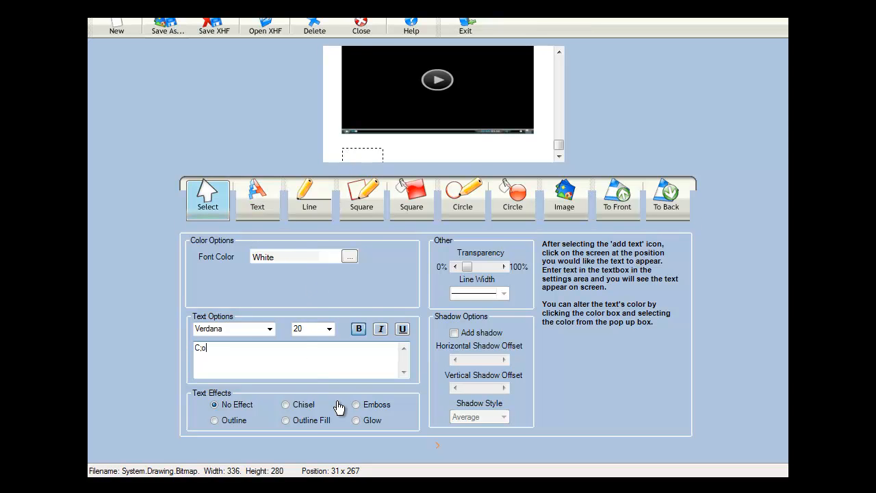
pyautogui.write('click here')
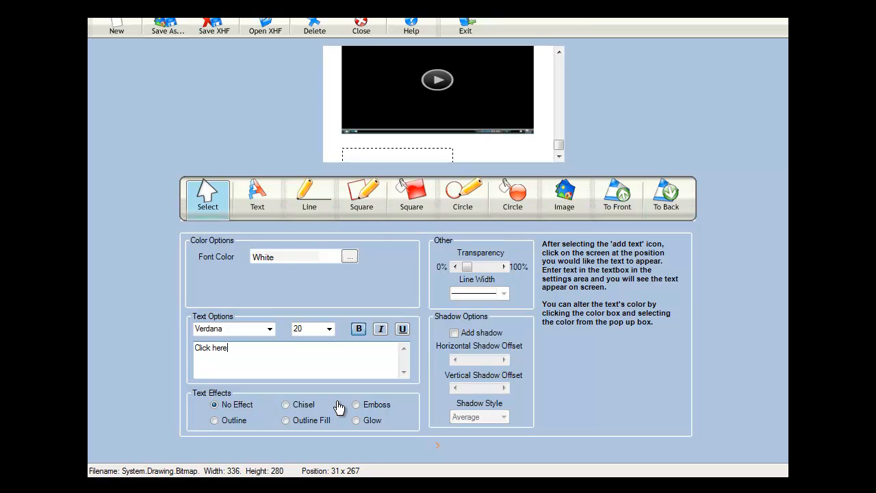
# - Set the font colour of the "Click here" text to the web colour Blue
pyautogui.click(349, 258)
pyautogui.click(391, 239)
pyautogui.scroll(15, 393, 260)
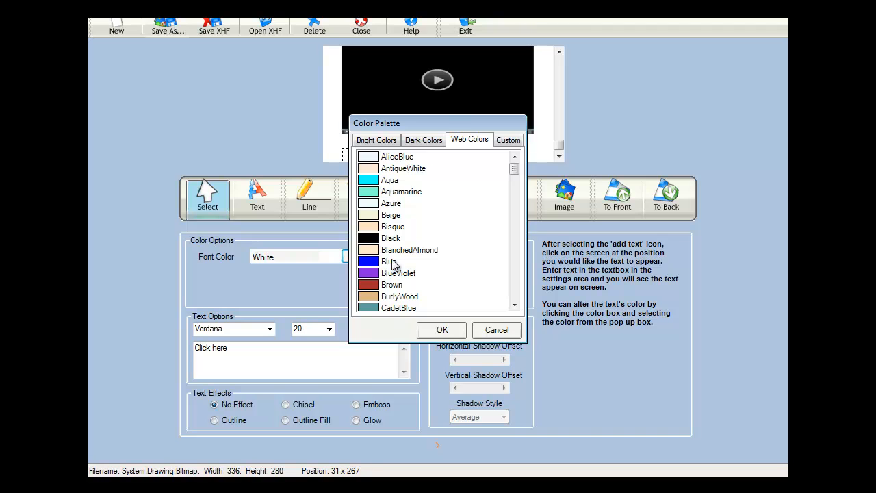
pyautogui.click(392, 262)
pyautogui.click(441, 329)
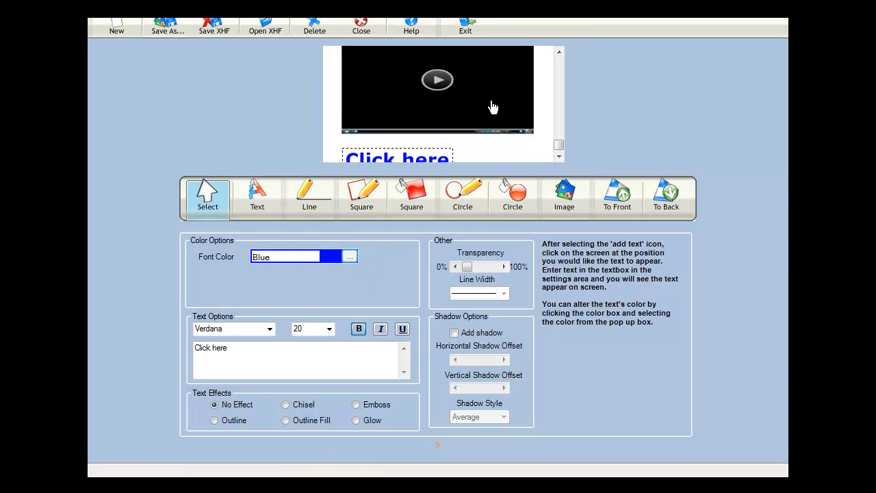
# - Underline "Click here" and move it to the left edge of the canvas, just under the video player image
pyautogui.moveTo(397, 147); pyautogui.dragTo(380, 142)
pyautogui.click(403, 331)
pyautogui.moveTo(385, 149); pyautogui.dragTo(387, 154)
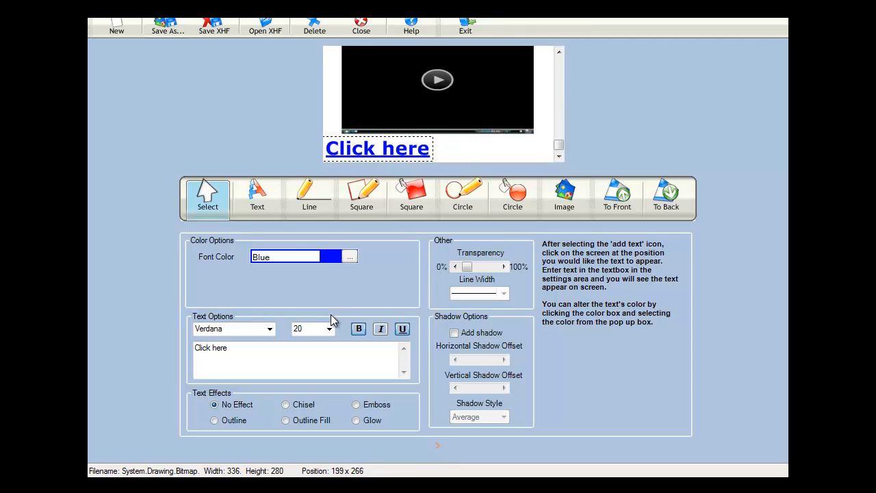
# - Place a new text item to the right of "Click here" and set its font colour to Black
pyautogui.click(258, 200)
pyautogui.click(449, 155)
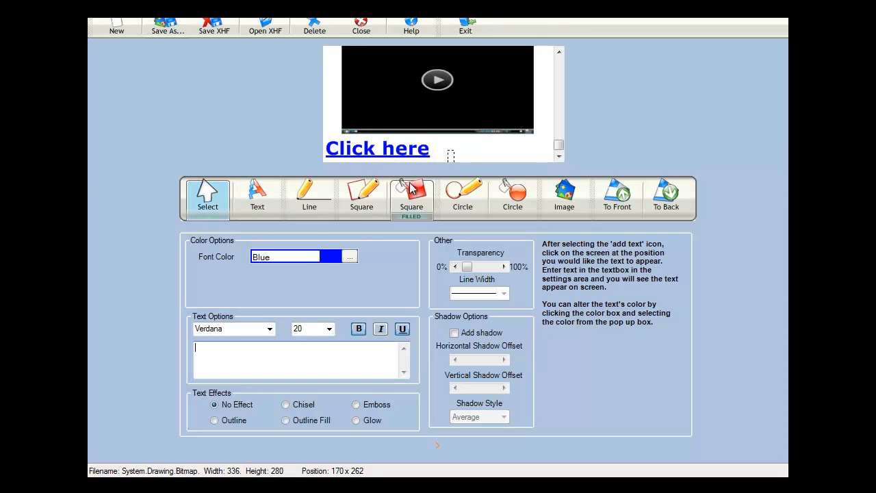
pyautogui.click(349, 258)
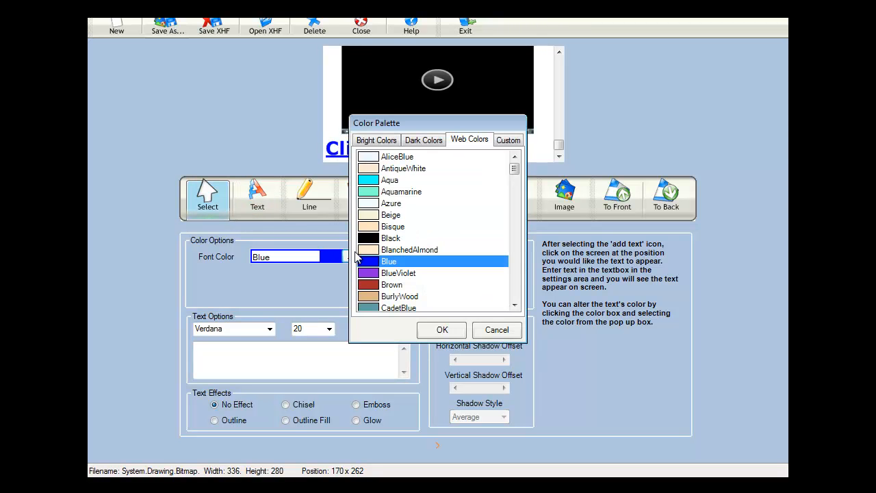
pyautogui.click(397, 238)
pyautogui.click(442, 329)
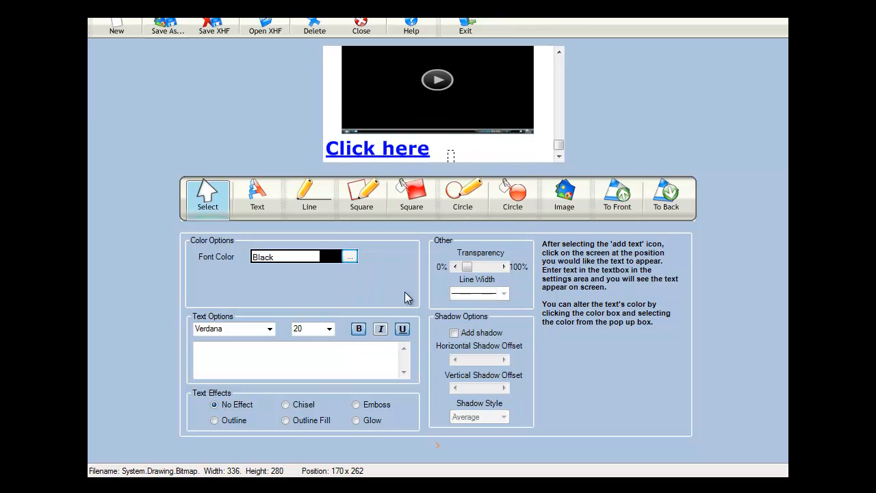
# - Enter "to watch" as the new item's text and move it level with "Click here"
pyautogui.click(301, 366)
pyautogui.write('tp')
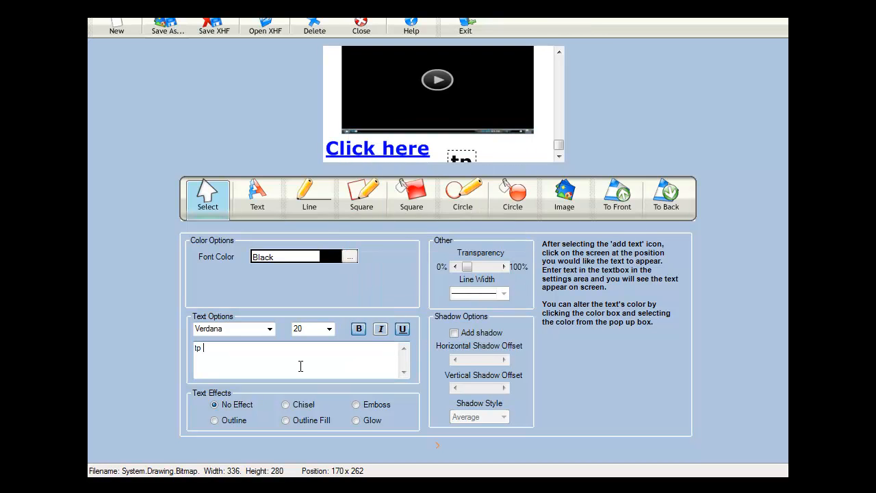
pyautogui.write(' watcj')
pyautogui.press('BackSpace')
pyautogui.write('h')
pyautogui.moveTo(494, 162); pyautogui.dragTo(483, 149)
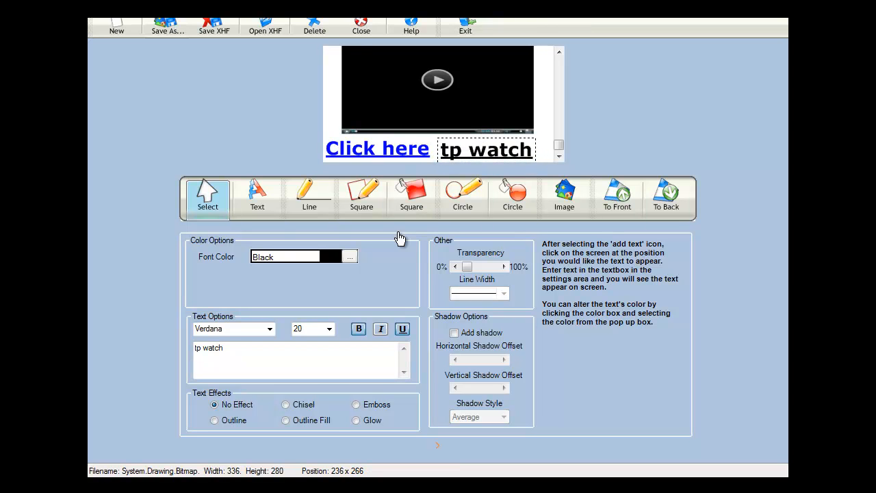
pyautogui.click(199, 348)
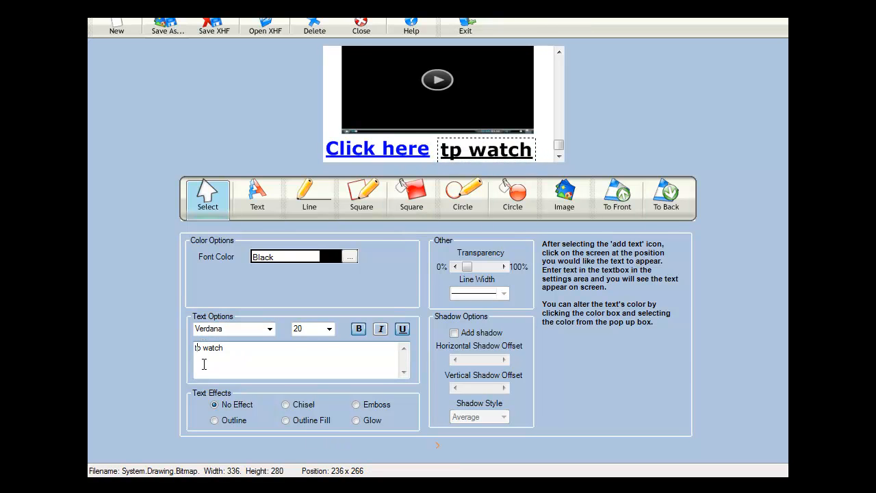
pyautogui.press('BackSpace')
pyautogui.write('o')
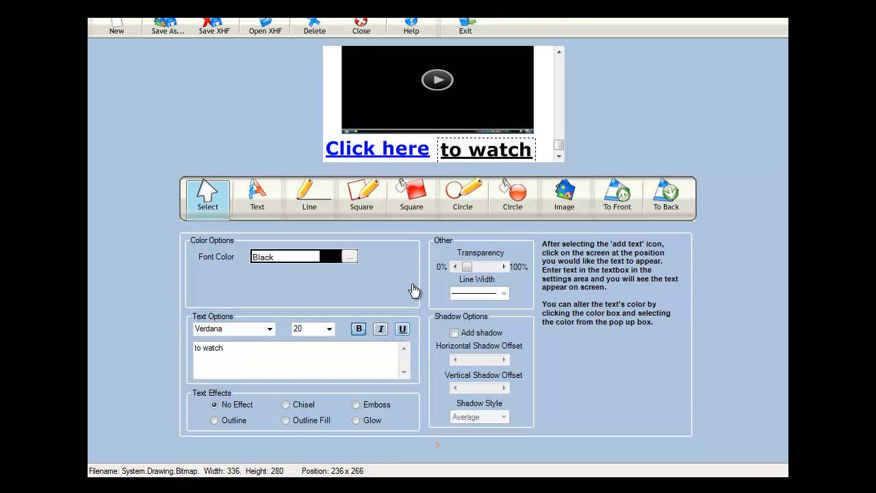
# - Remove the bold and underline from "to watch" and nudge it slightly up and closer to "Click here"
pyautogui.click(403, 330)
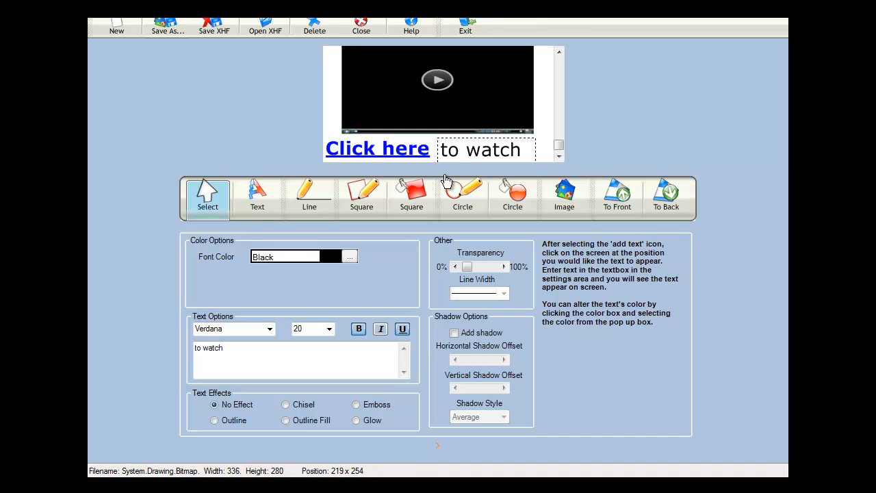
pyautogui.moveTo(468, 169); pyautogui.dragTo(464, 165)
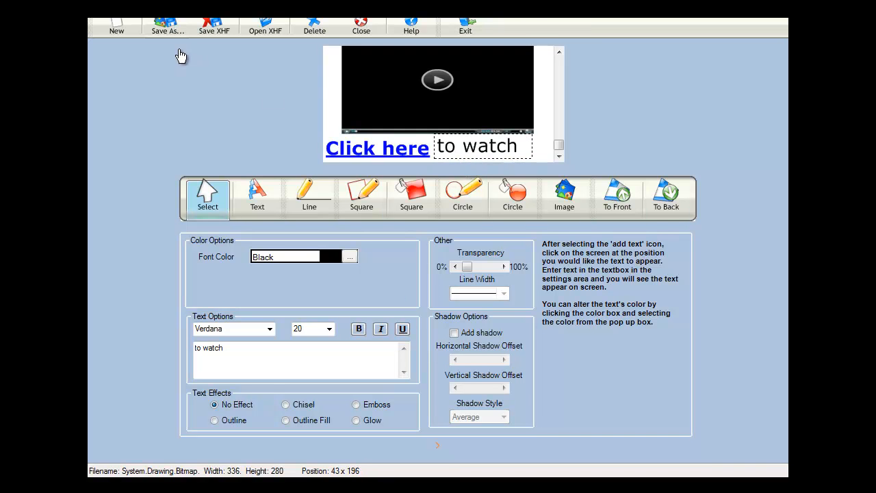
# - Start saving the finished graphic and compare the quality previews, including Superb, Excellent and Very Good
pyautogui.click(169, 33)
pyautogui.click(321, 168)
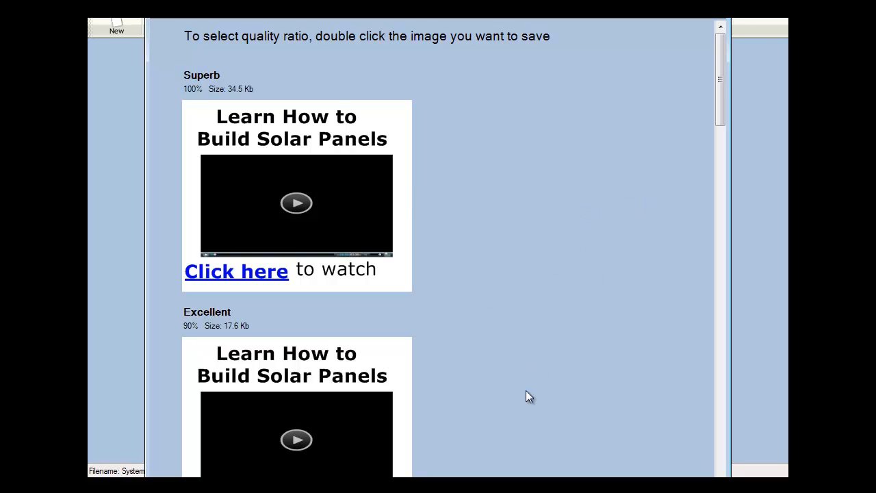
pyautogui.moveTo(718, 69); pyautogui.dragTo(712, 108)
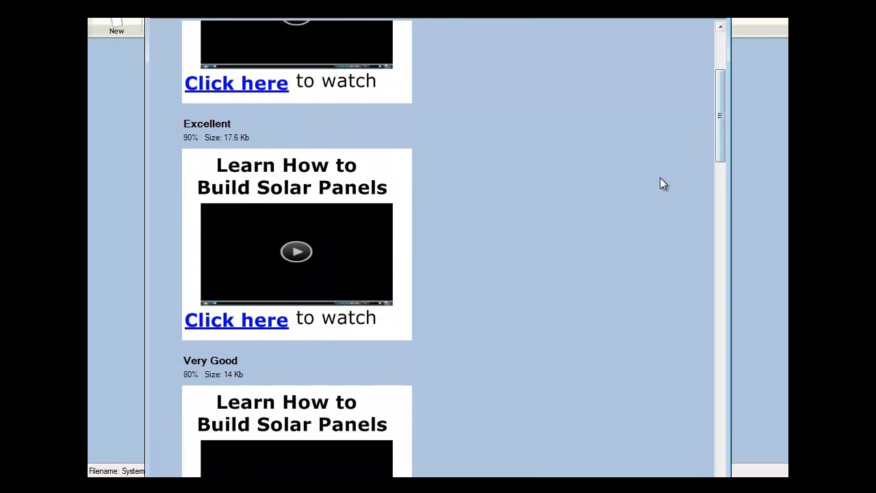